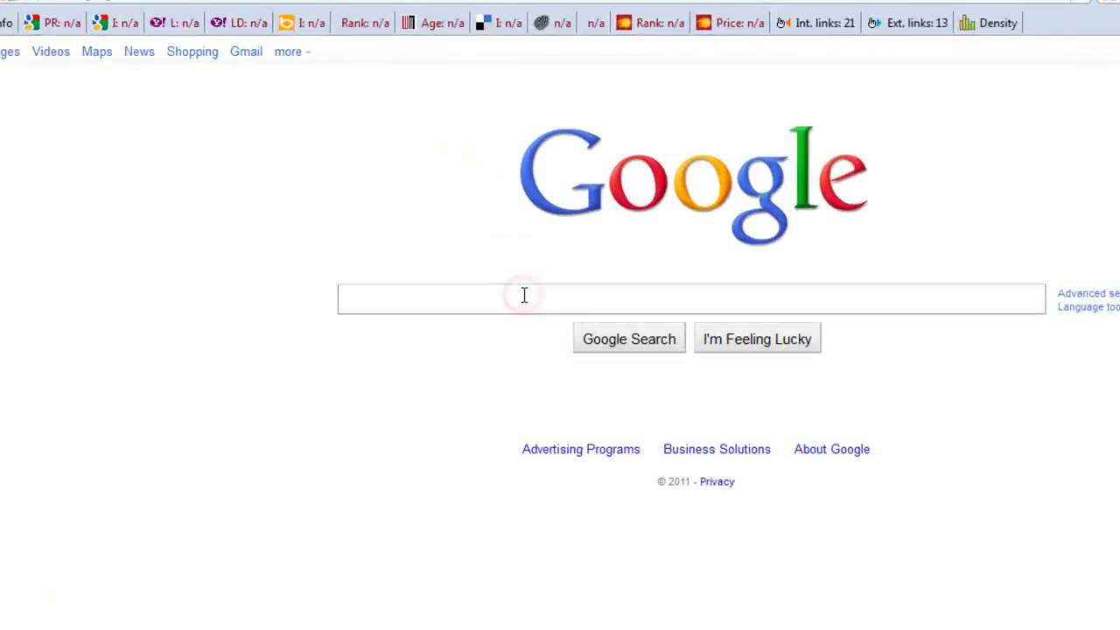
Step: Search Google for 'spybot search and destroy'
type("spybot ")
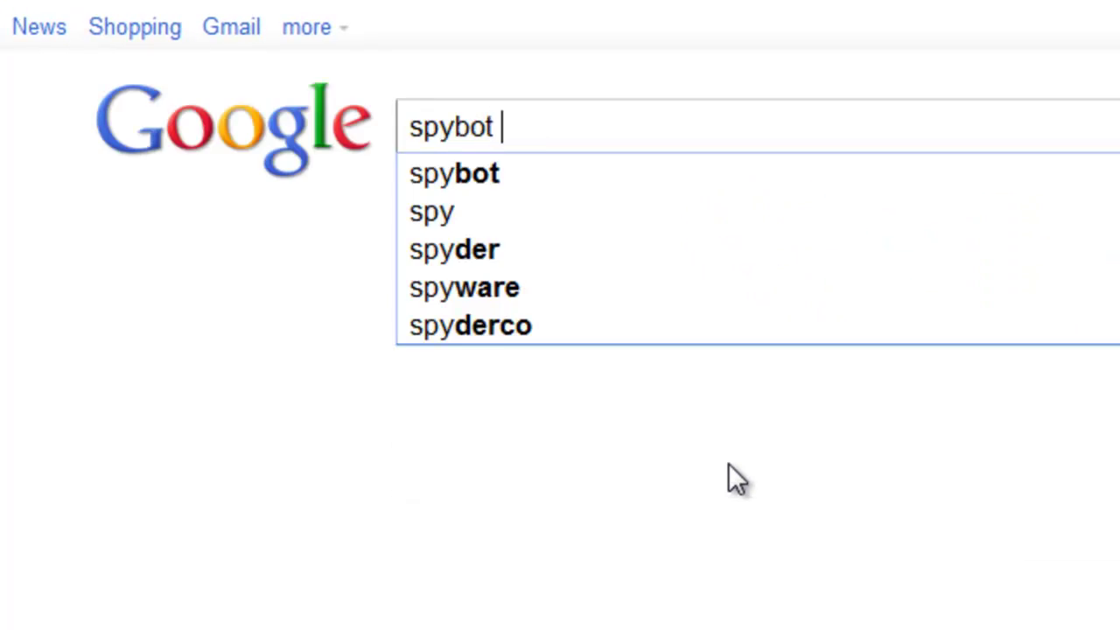
type("search ")
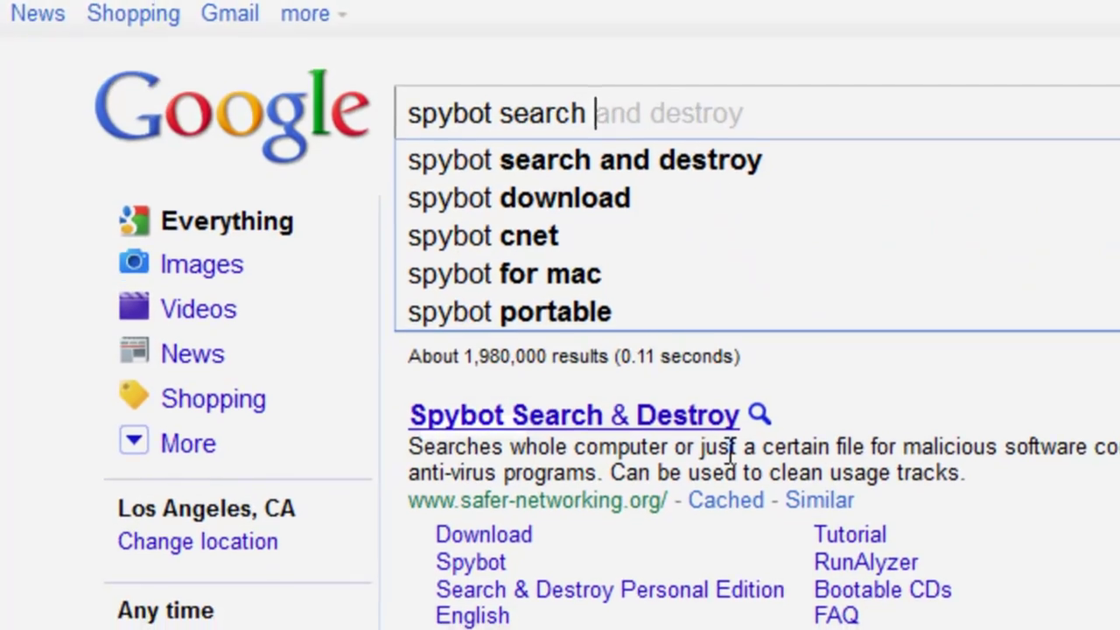
type("a")
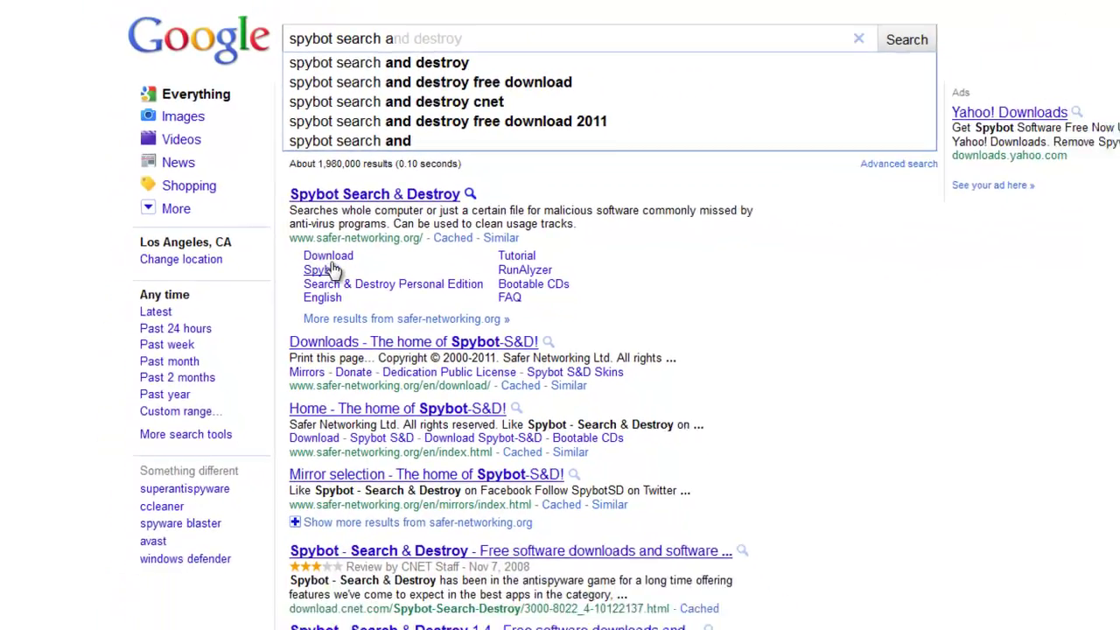
Step: Go to Safer-Networking's download page and pick Spybot - Search & Destroy 1.6.2
left_click(471, 424)
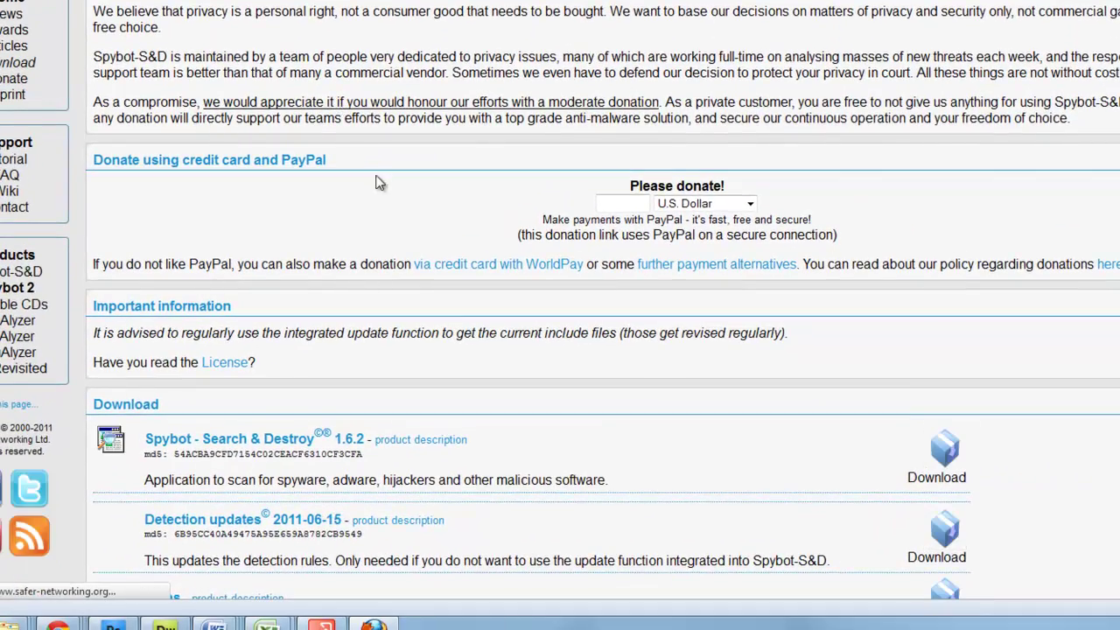
scroll(380, 186, "down", 3)
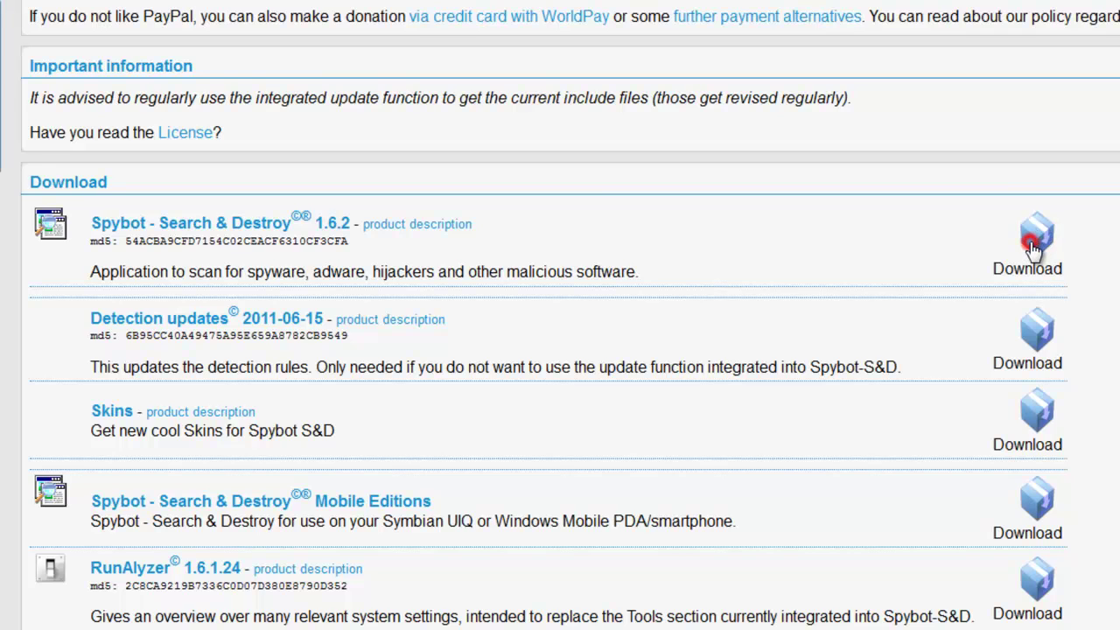
left_click(1032, 250)
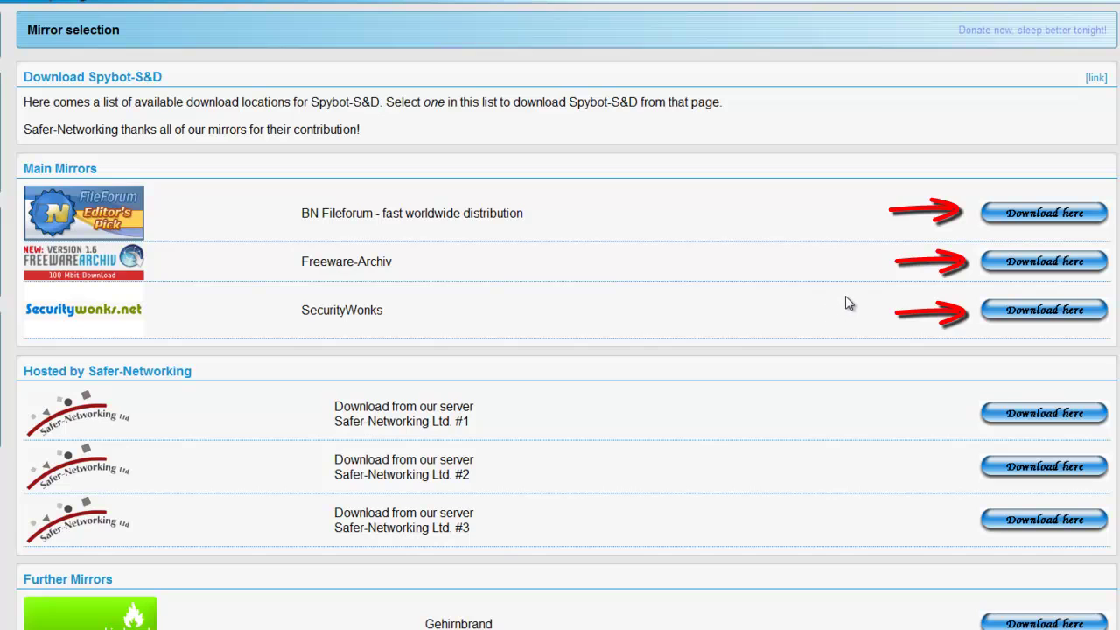
Step: Download and save spybotsd162.exe from the BN Fileforum mirror
left_click(1002, 222)
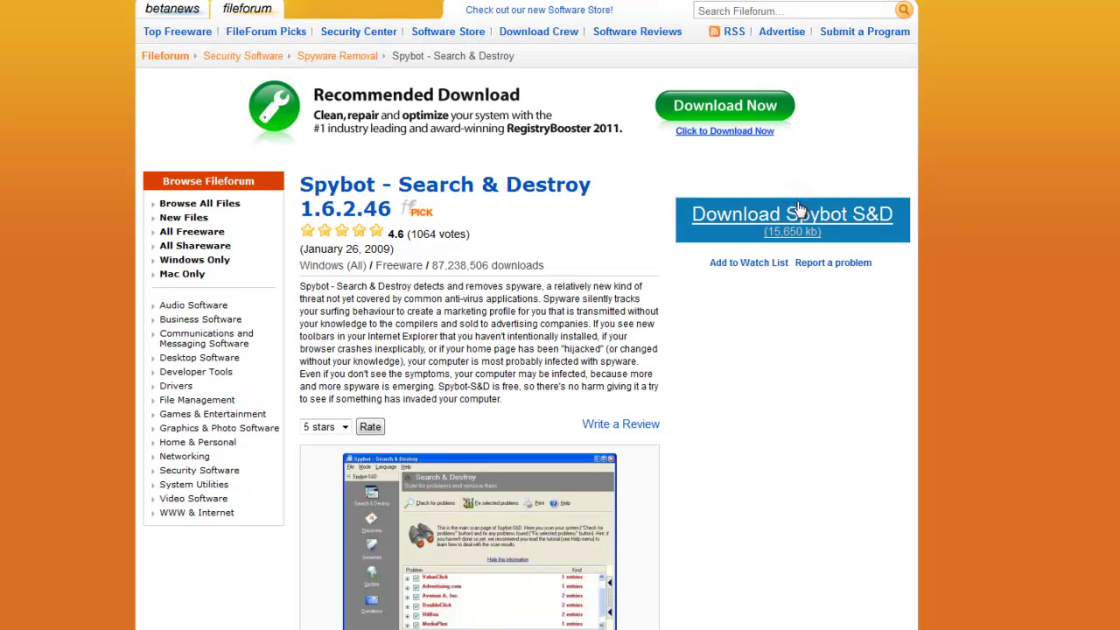
left_click(852, 241)
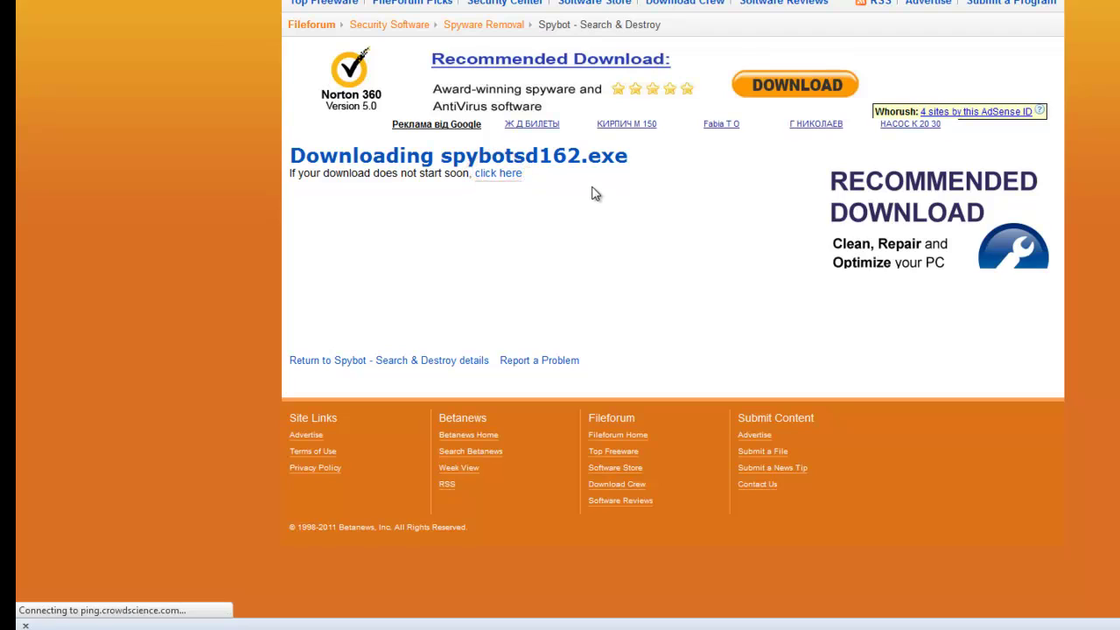
left_click(732, 246)
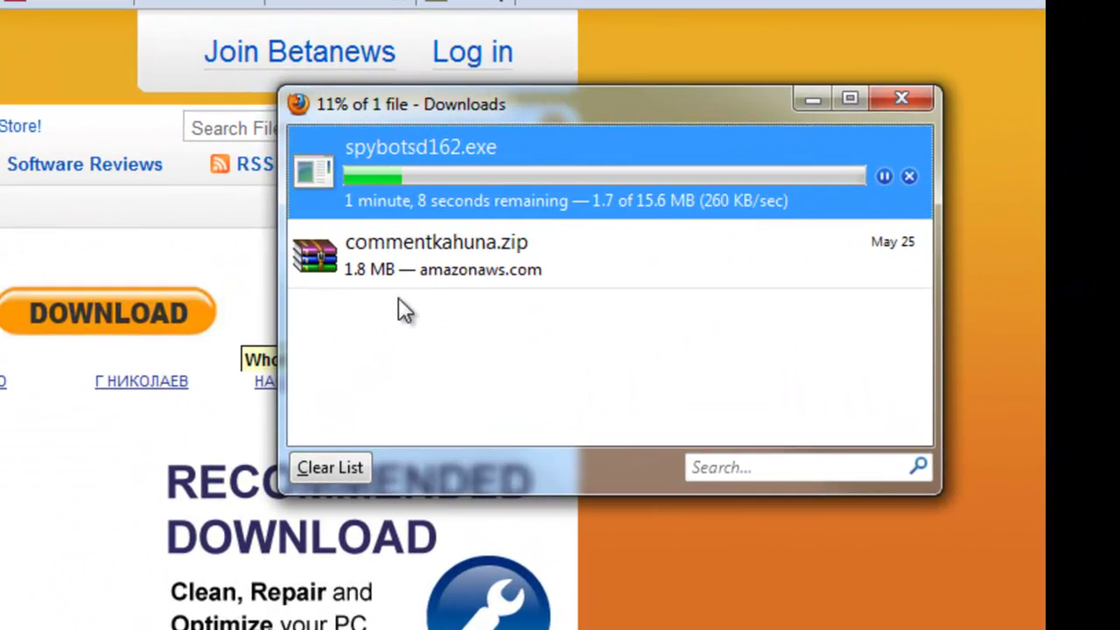
Step: Remove commentkahuna.zip from the downloads list and move the window left
right_click(407, 267)
left_click(507, 462)
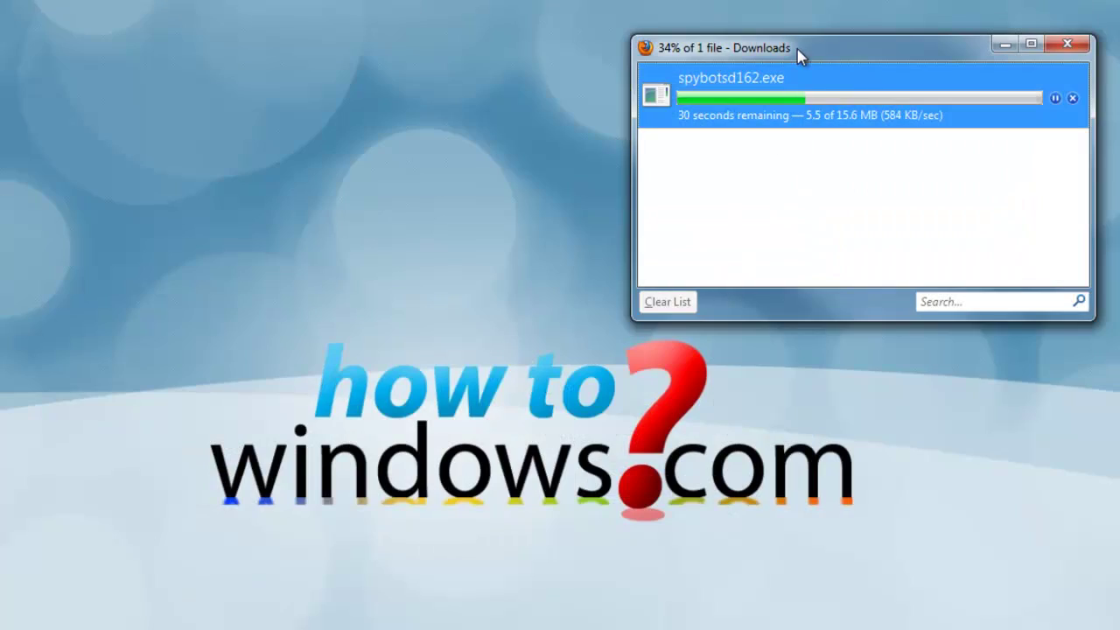
left_click_drag(797, 49, 158, 162)
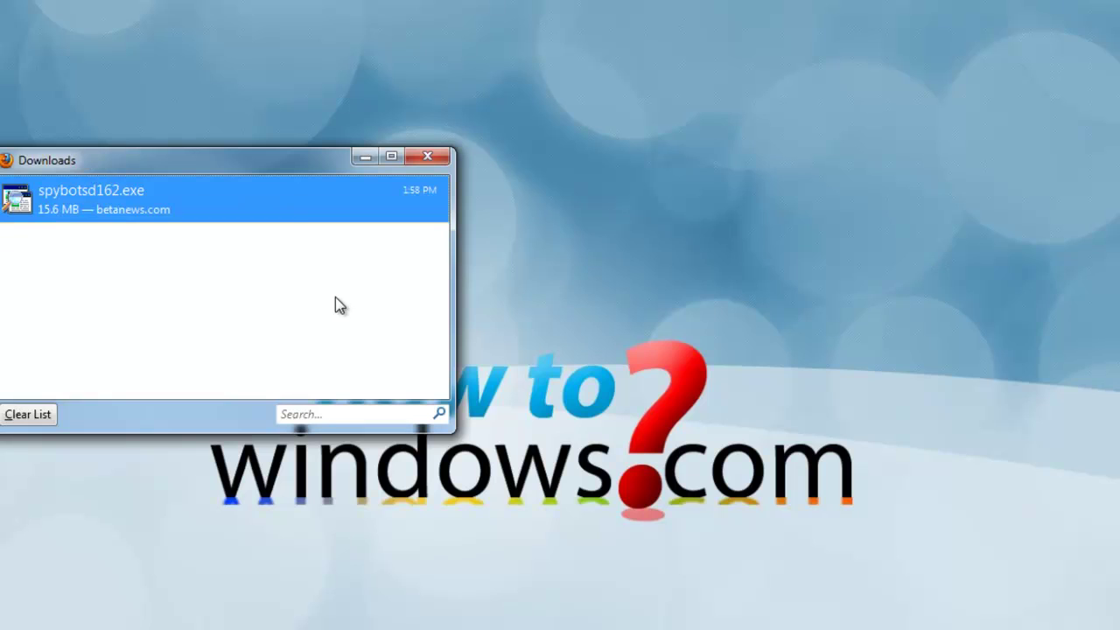
Step: Launch spybotsd162.exe from Firefox downloads, then clear and close the downloads list
double_click(305, 207)
left_click(28, 414)
left_click(427, 156)
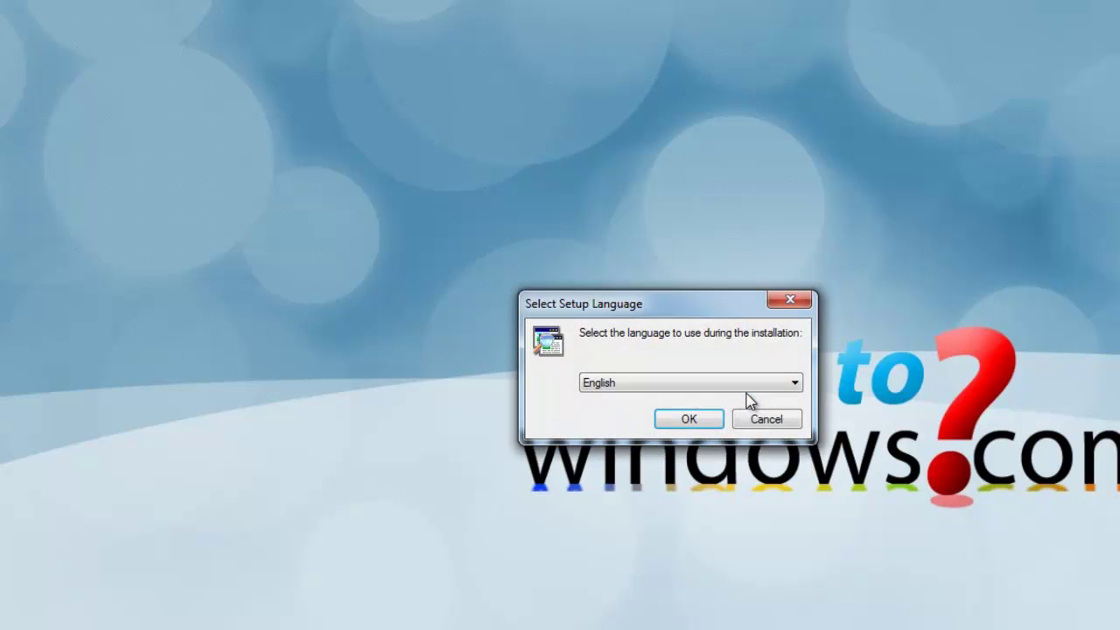
Step: Choose English, accept the license, and keep the default folder, components and Start Menu folder
left_click(690, 420)
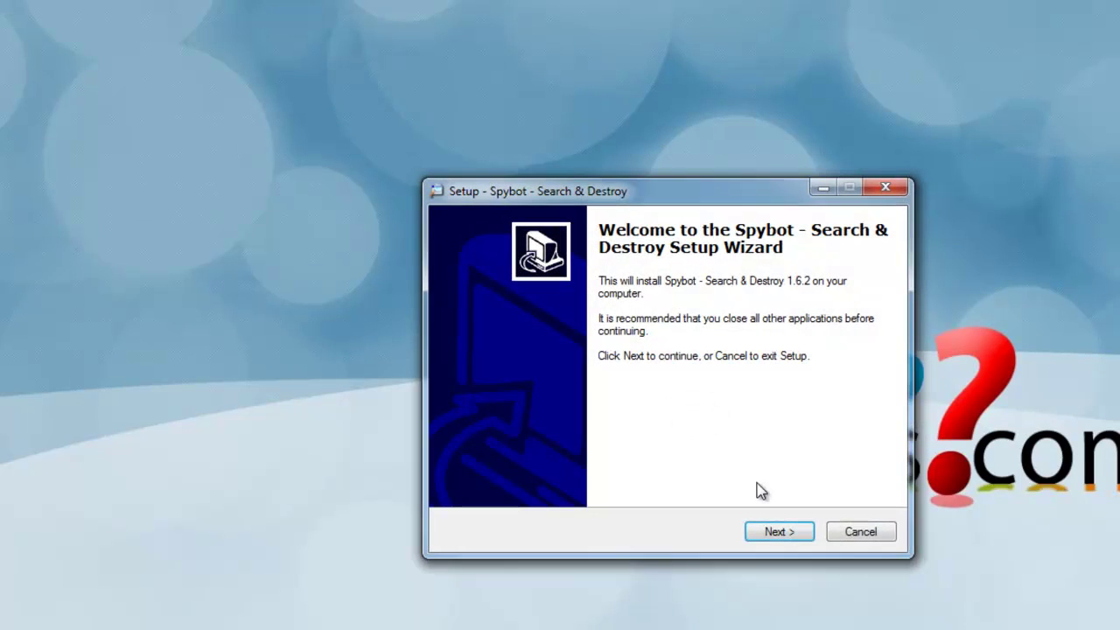
left_click(768, 532)
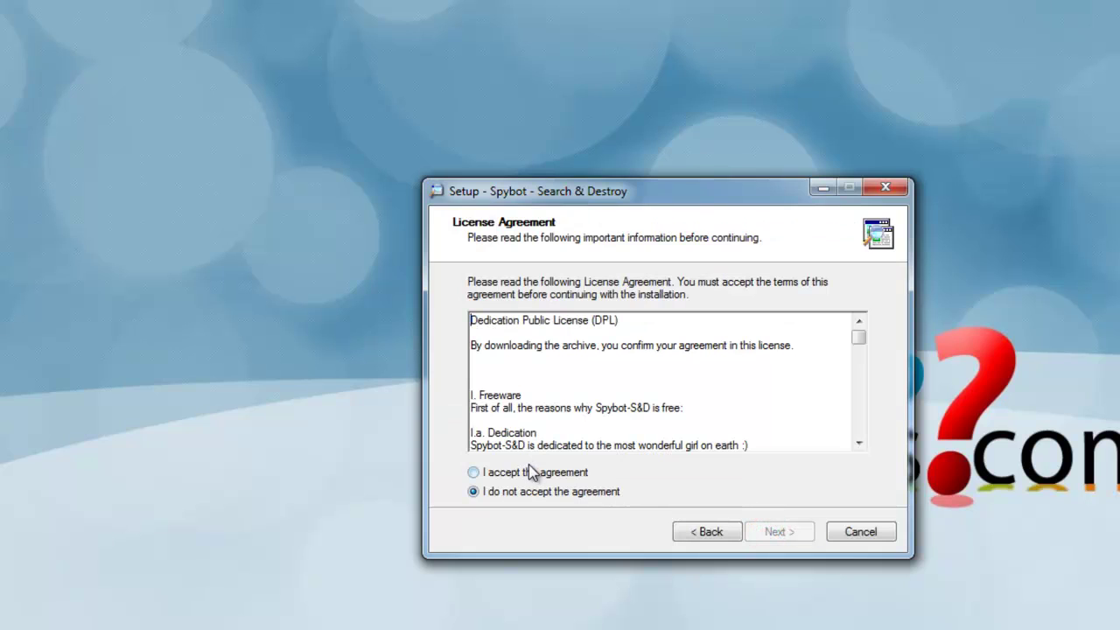
left_click(530, 471)
left_click(782, 535)
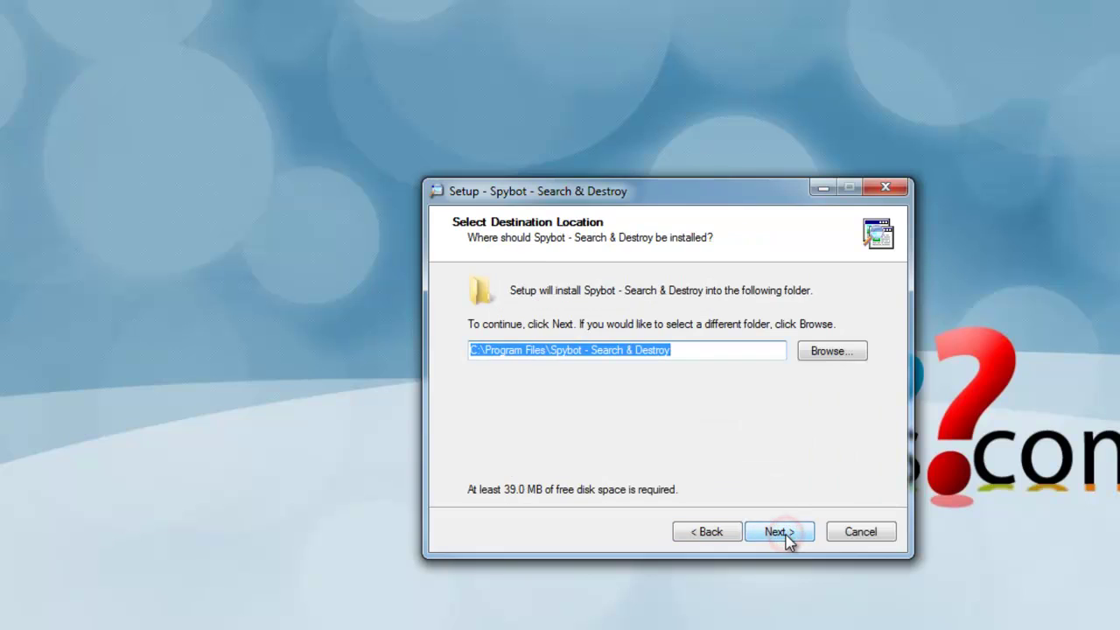
left_click(785, 537)
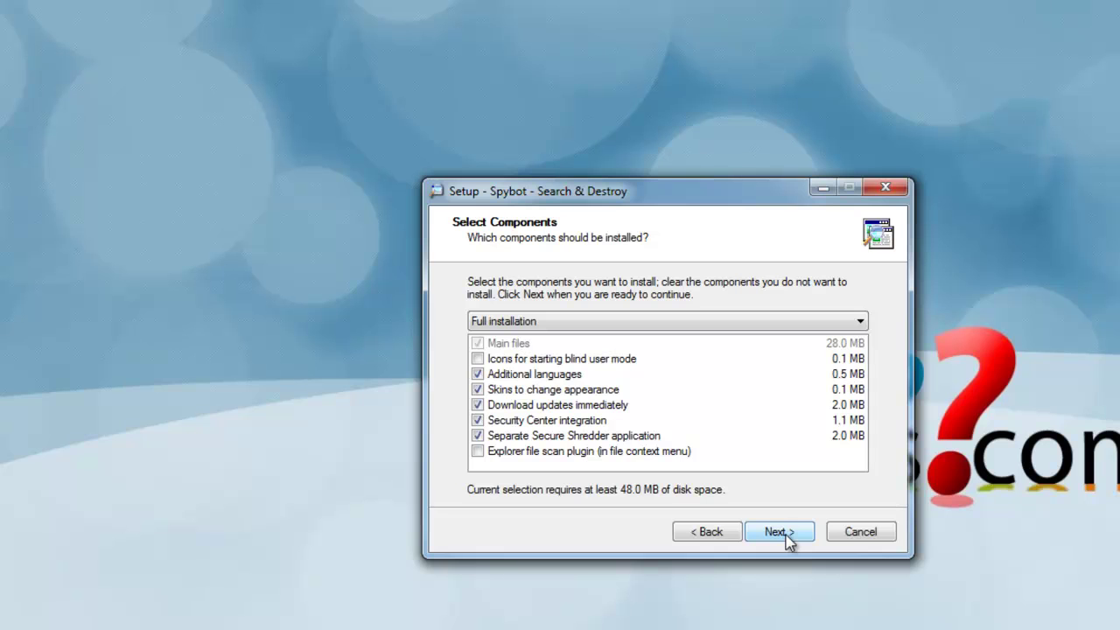
left_click(785, 536)
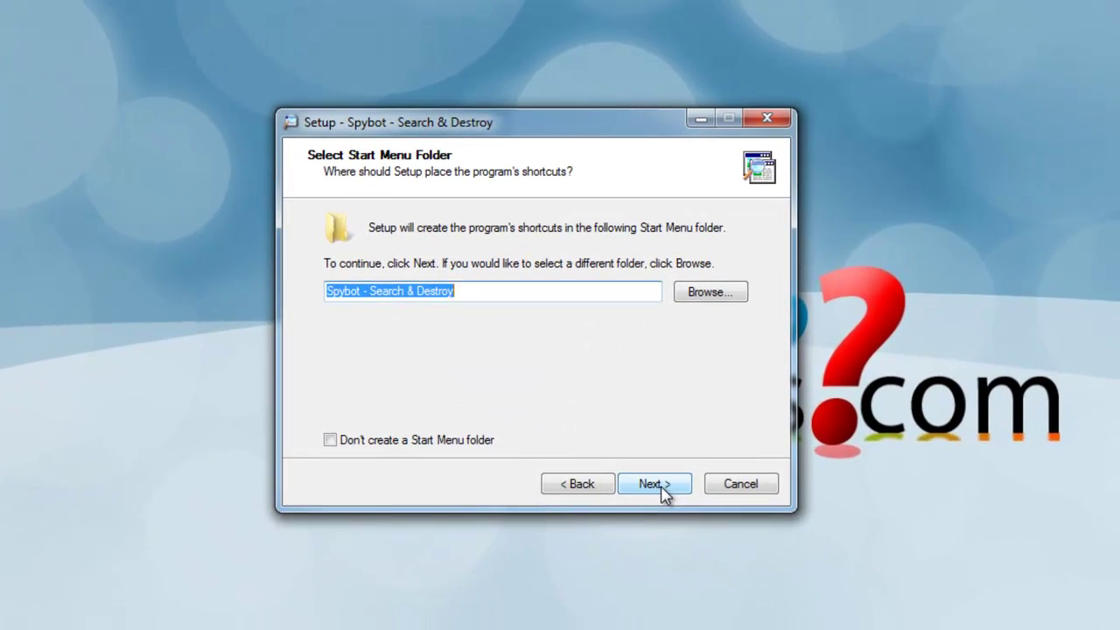
left_click(664, 492)
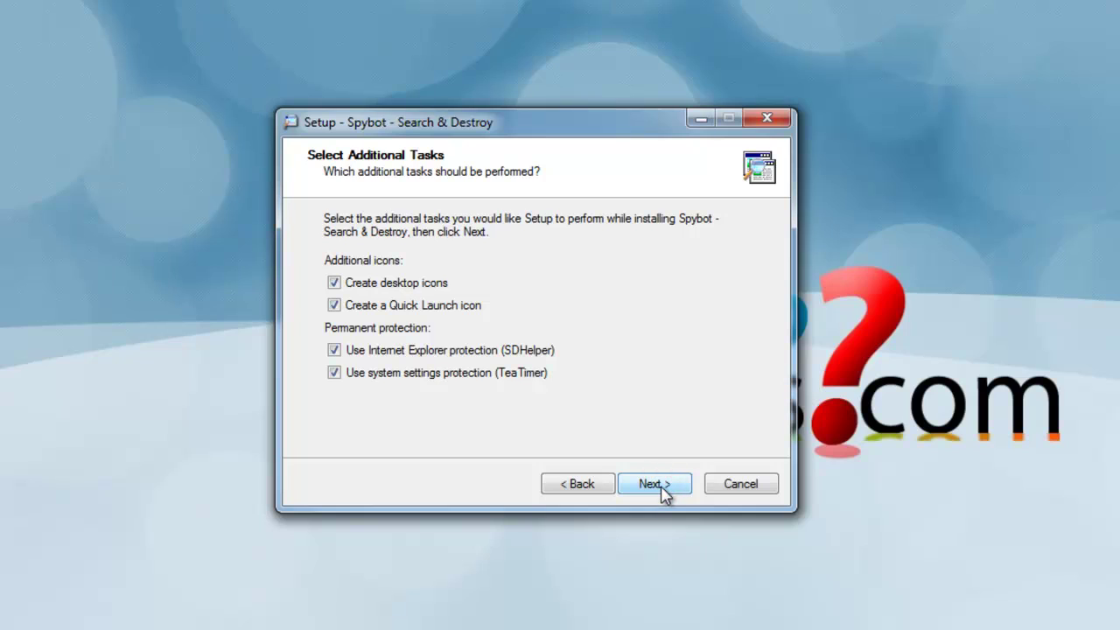
Step: Install without the Quick Launch icon, SDHelper IE protection or TeaTimer
left_click(418, 304)
left_click(426, 348)
left_click(430, 372)
left_click(652, 492)
left_click(651, 490)
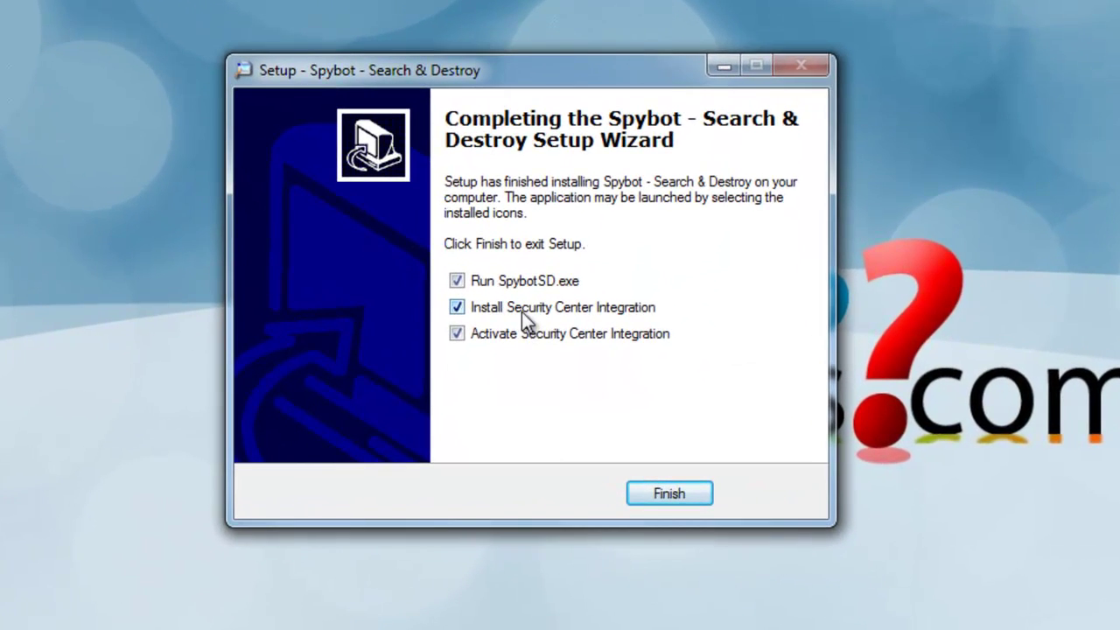
Step: Skip both Security Center integration options and finish setup, launching Spybot
left_click(522, 313)
left_click(521, 333)
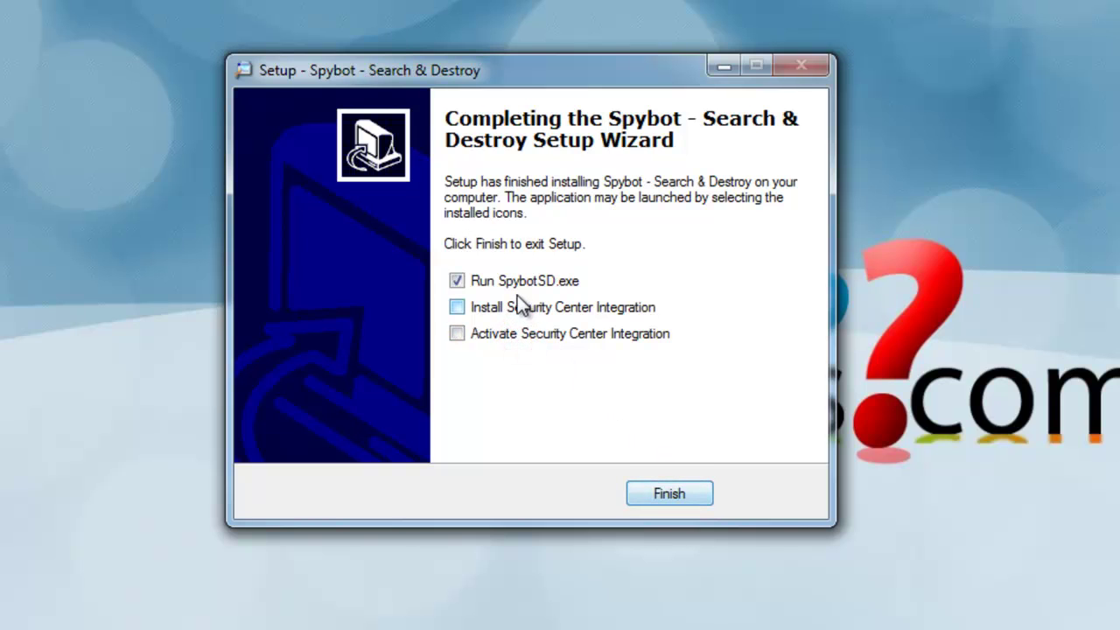
left_click(518, 282)
left_click(770, 522)
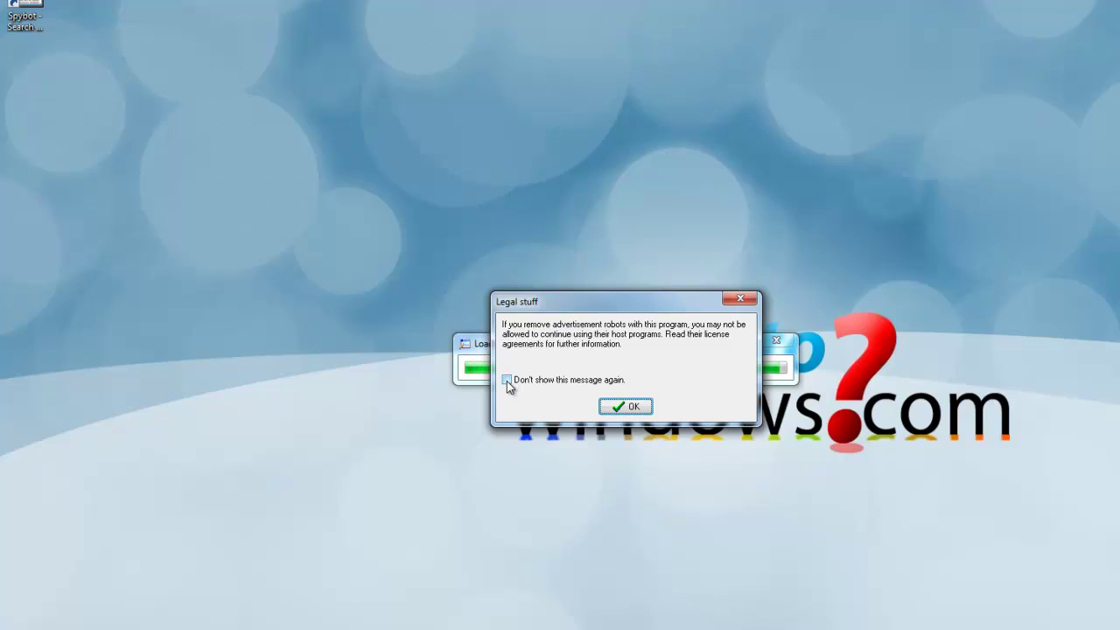
Step: Suppress the legal notice, create a registry backup, and complete the first-run wizard
left_click(507, 380)
left_click(626, 406)
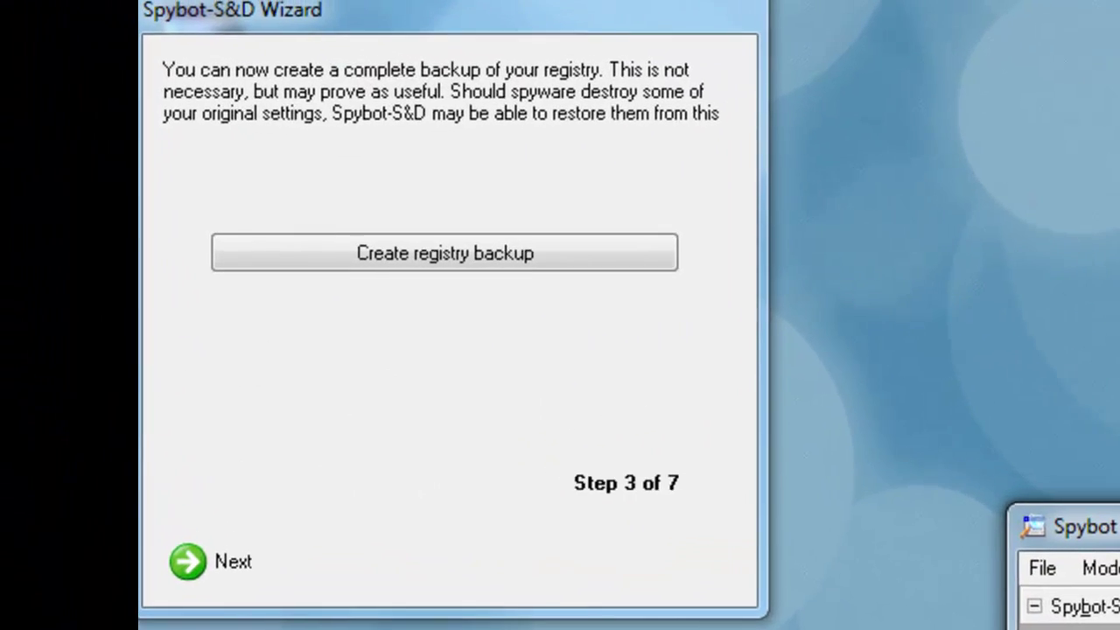
left_click(481, 252)
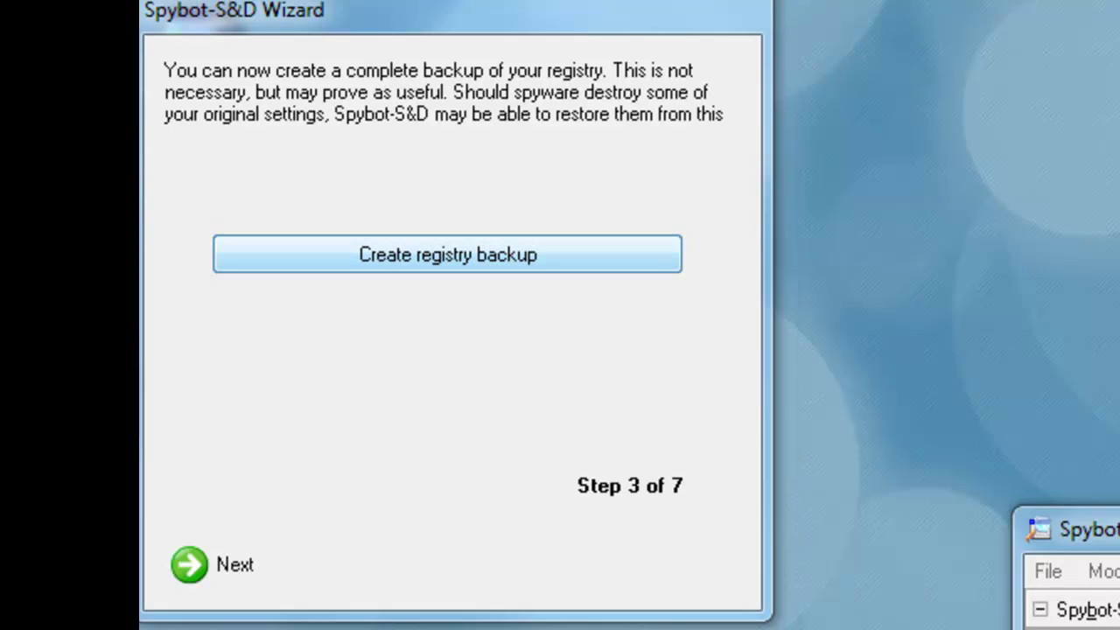
left_click(222, 542)
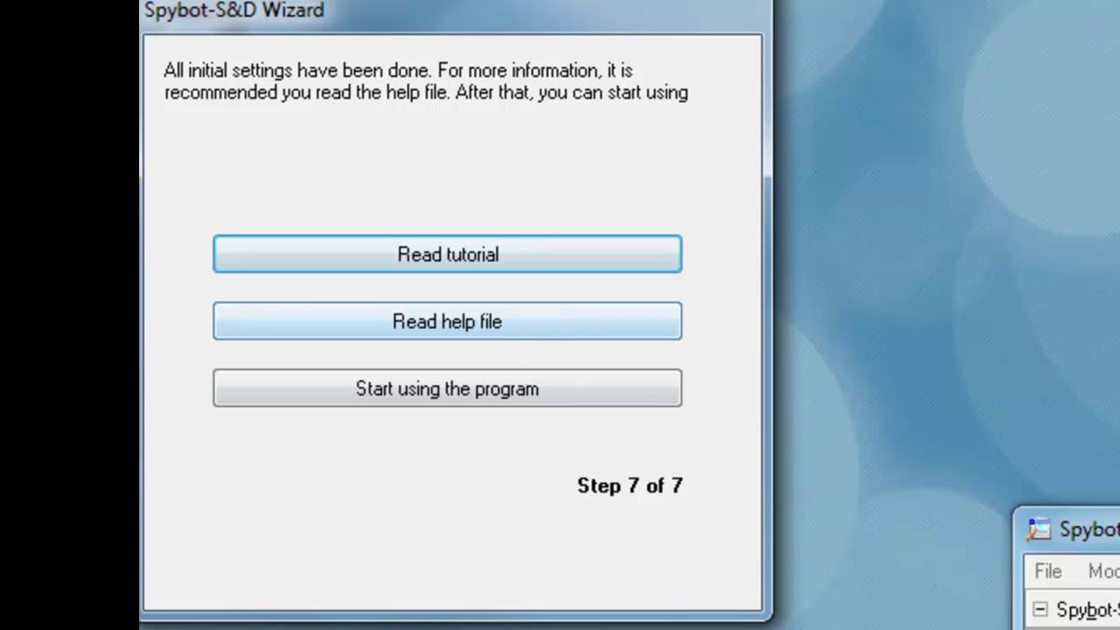
left_click(476, 387)
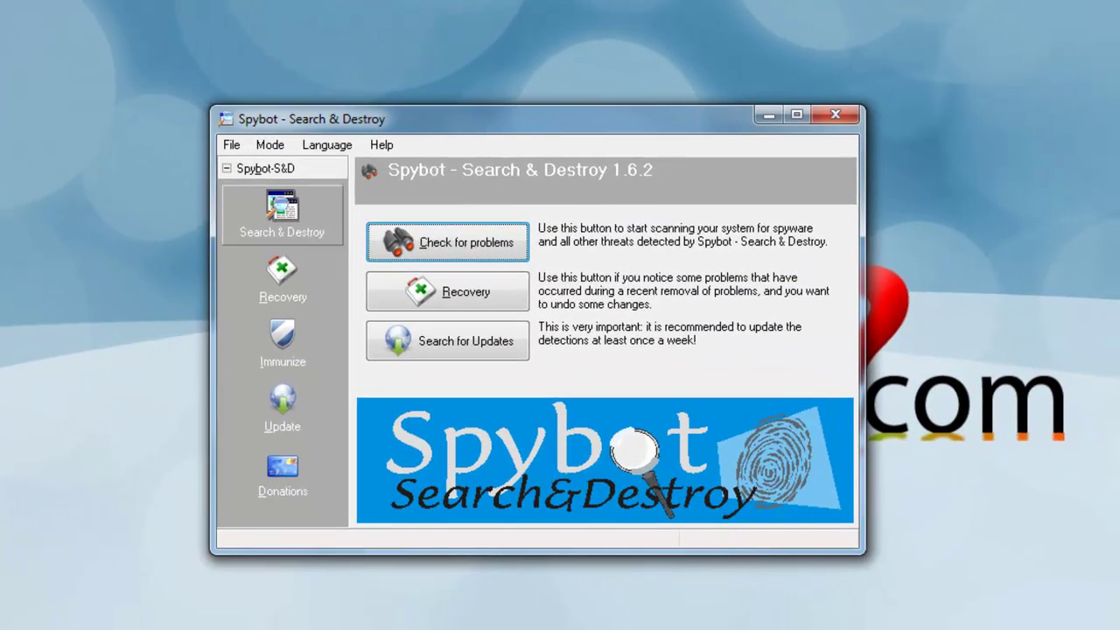
Step: Scan the system for problems, cleaning temporary files first
left_click(460, 245)
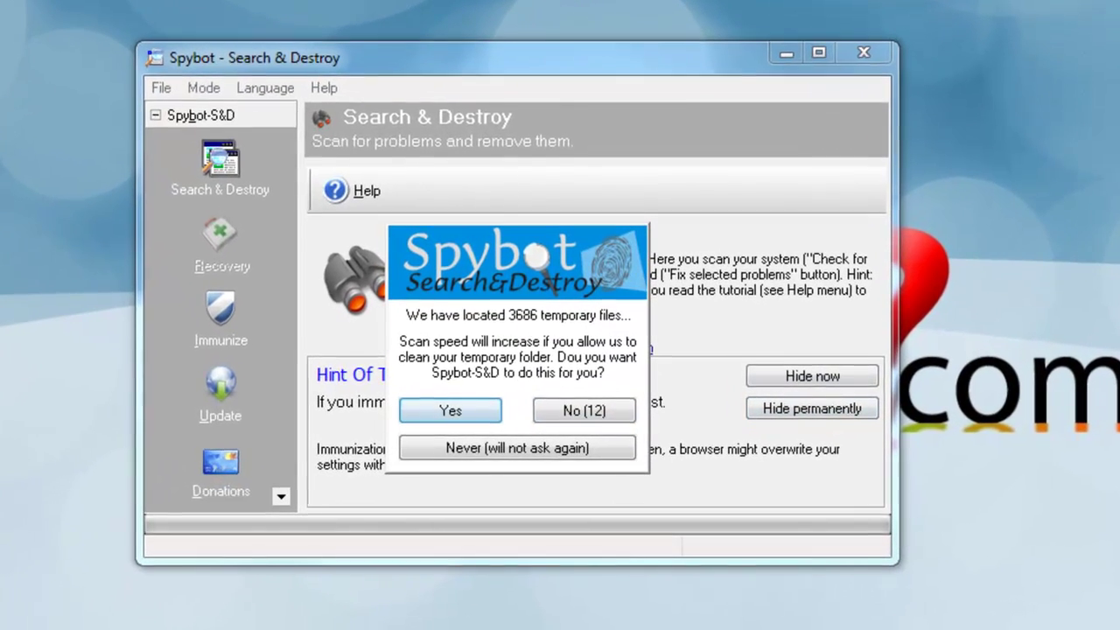
left_click(480, 421)
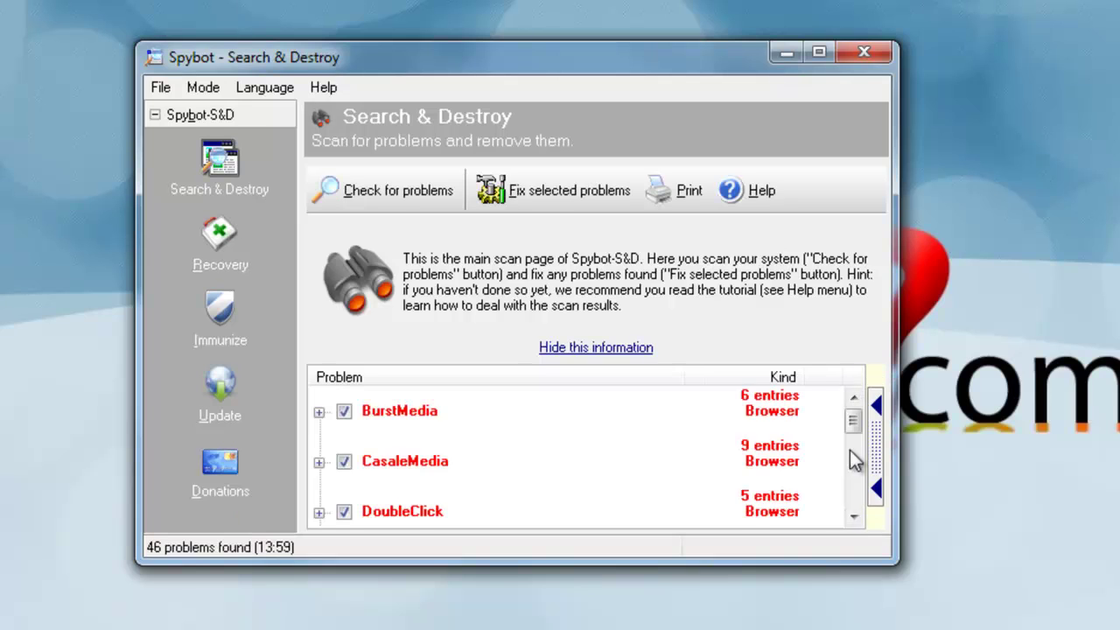
mouse_move(856, 425)
left_mouse_down()
mouse_move(862, 514)
mouse_move(854, 419)
left_mouse_up()
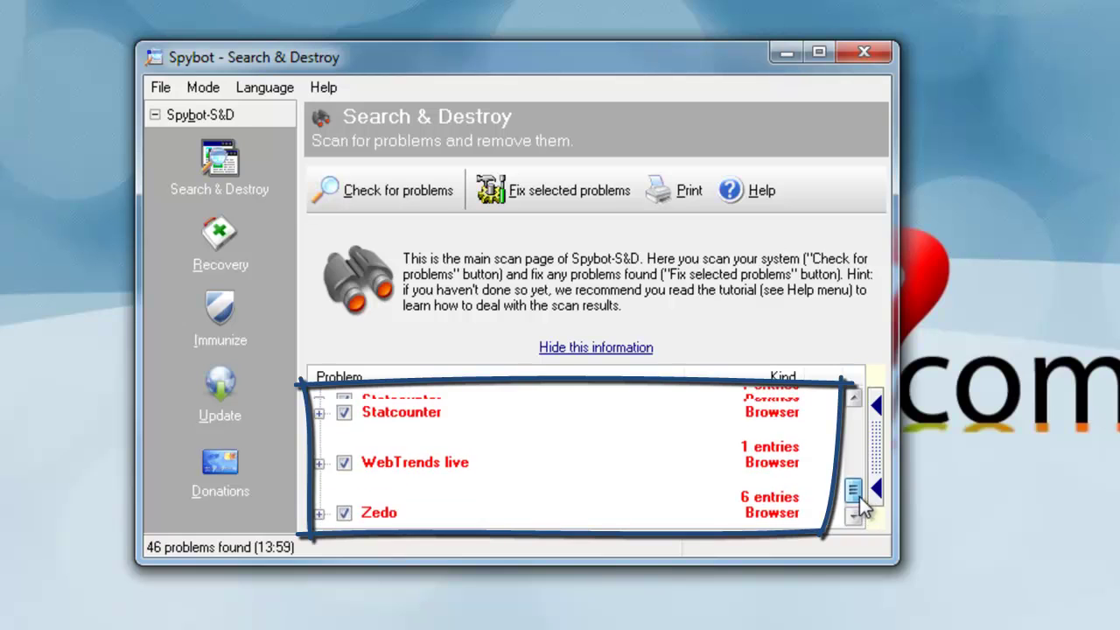
Step: Fix all 46 problems found and confirm the removal
left_click(552, 193)
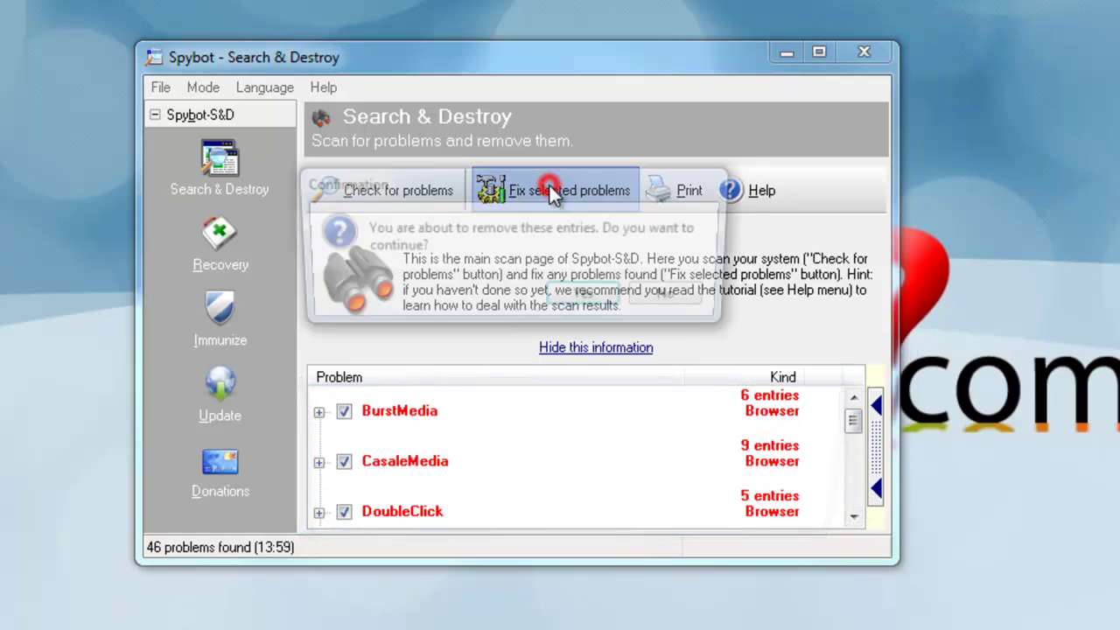
left_click(596, 304)
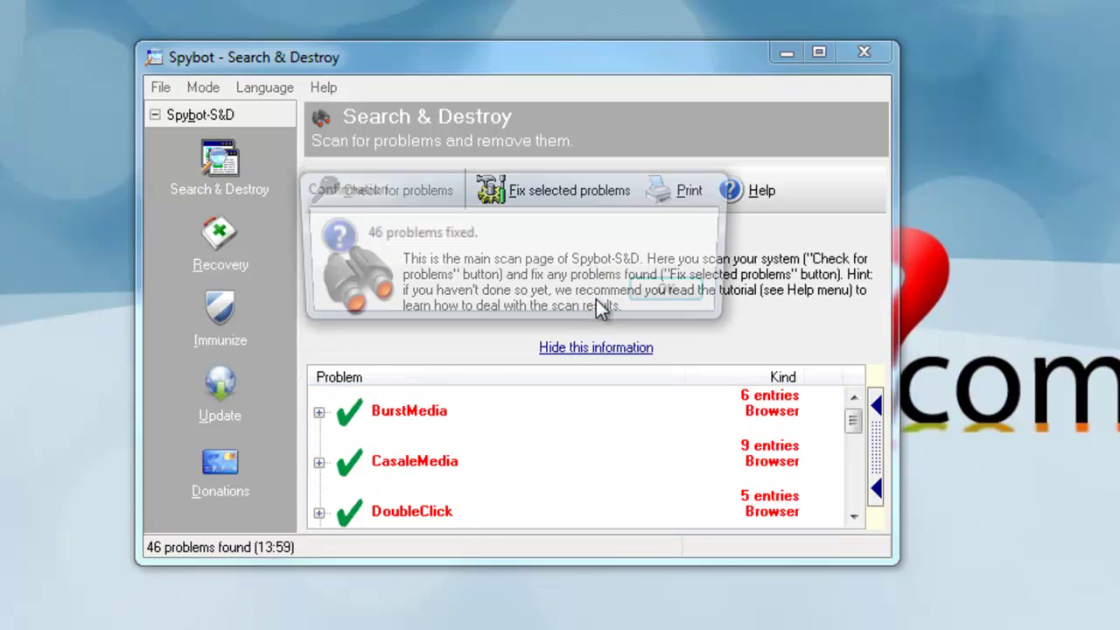
left_click(657, 303)
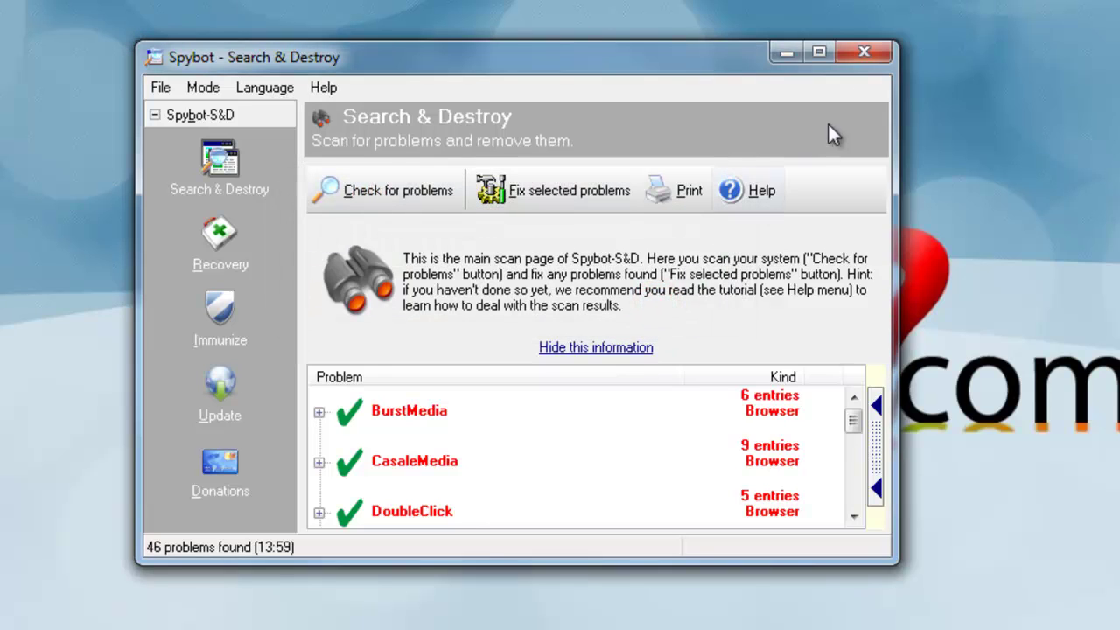